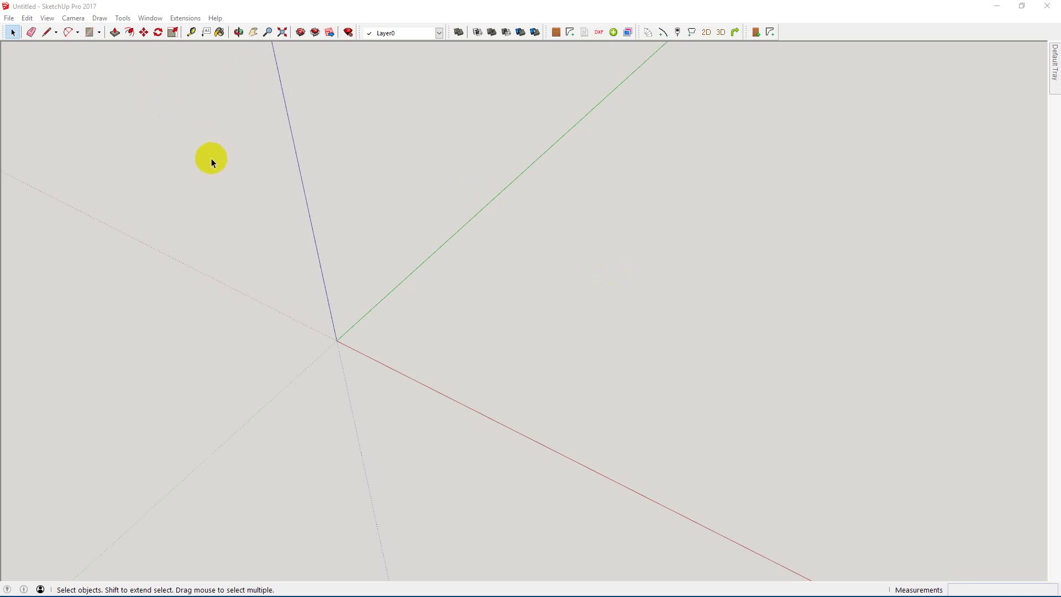
# - Turn off 'Display units format' in Model Info Units so lengths show as bare numbers
pyautogui.click(148, 18)
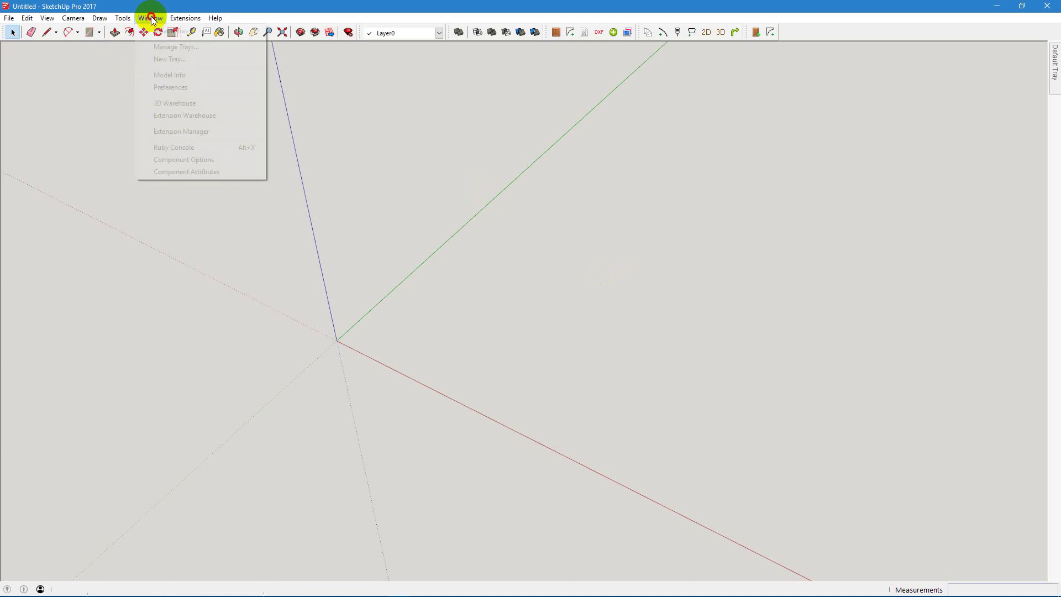
pyautogui.click(167, 76)
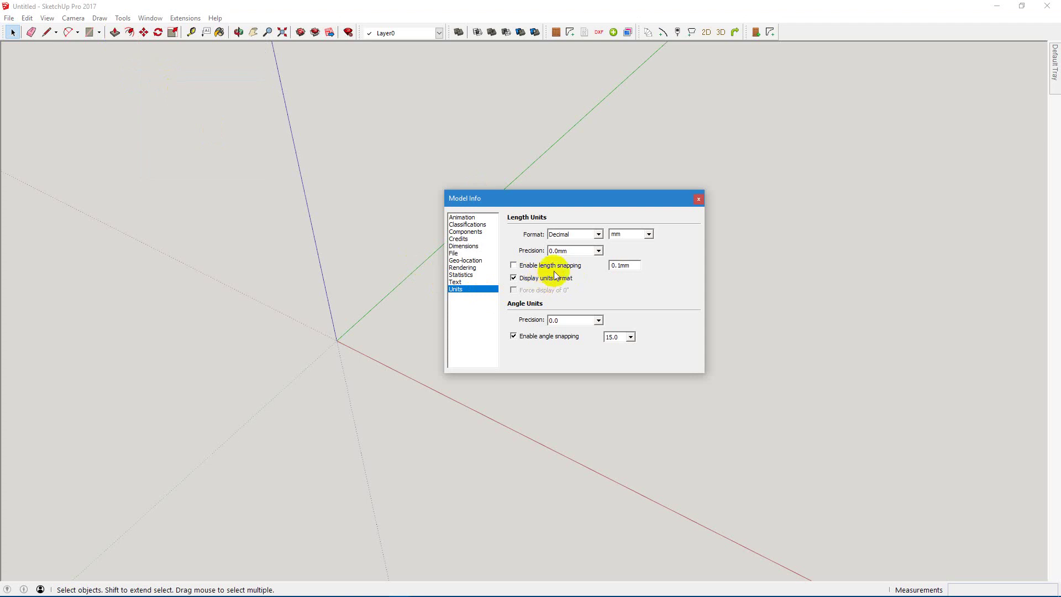
pyautogui.click(514, 279)
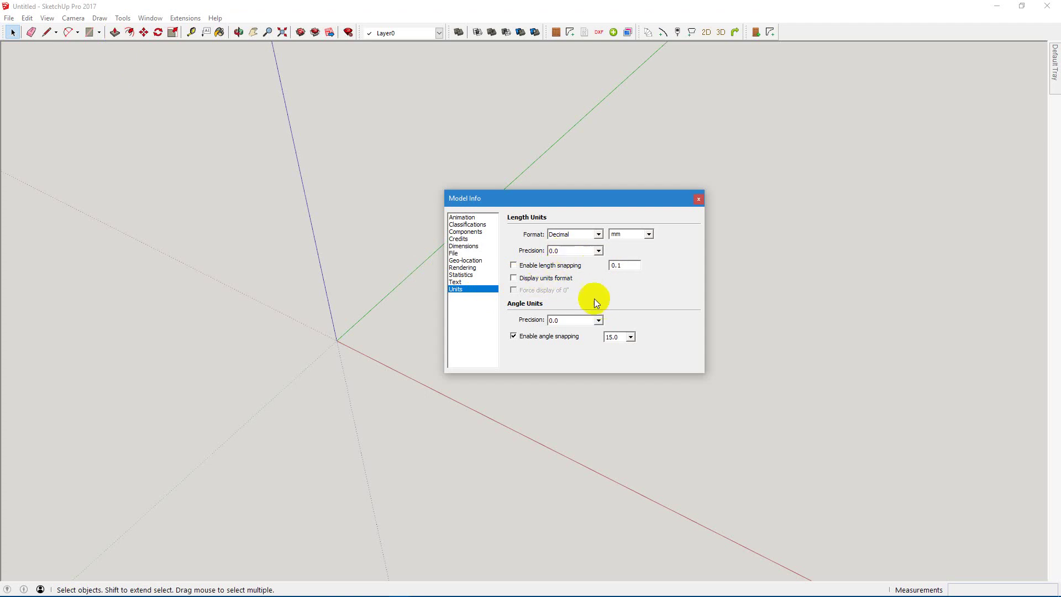
# - In Preferences Shortcuts, assign plain K to the CabMaker 2 'edit cab' command
pyautogui.click(698, 199)
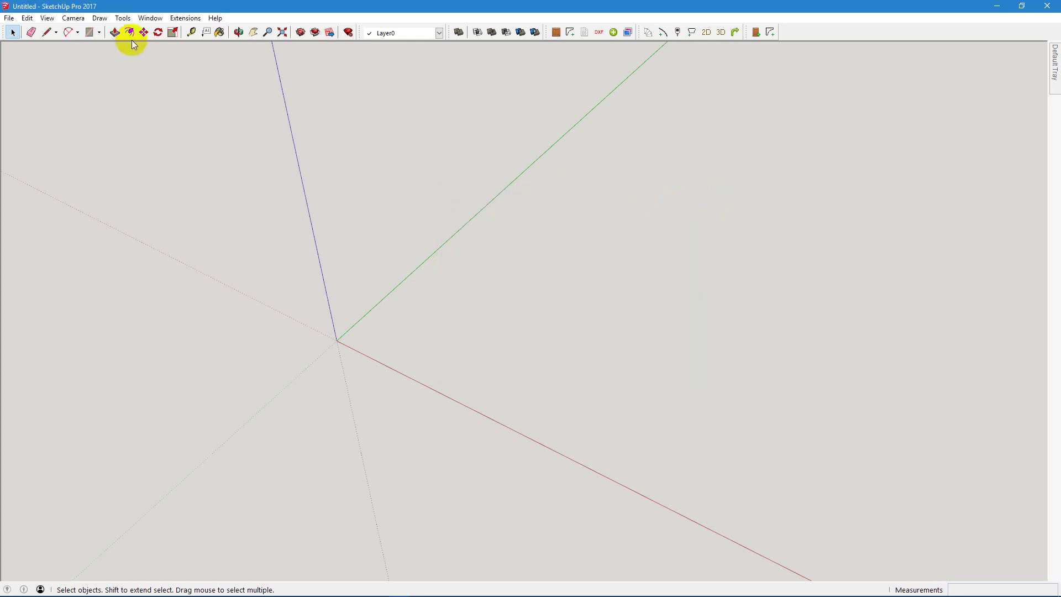
pyautogui.click(147, 19)
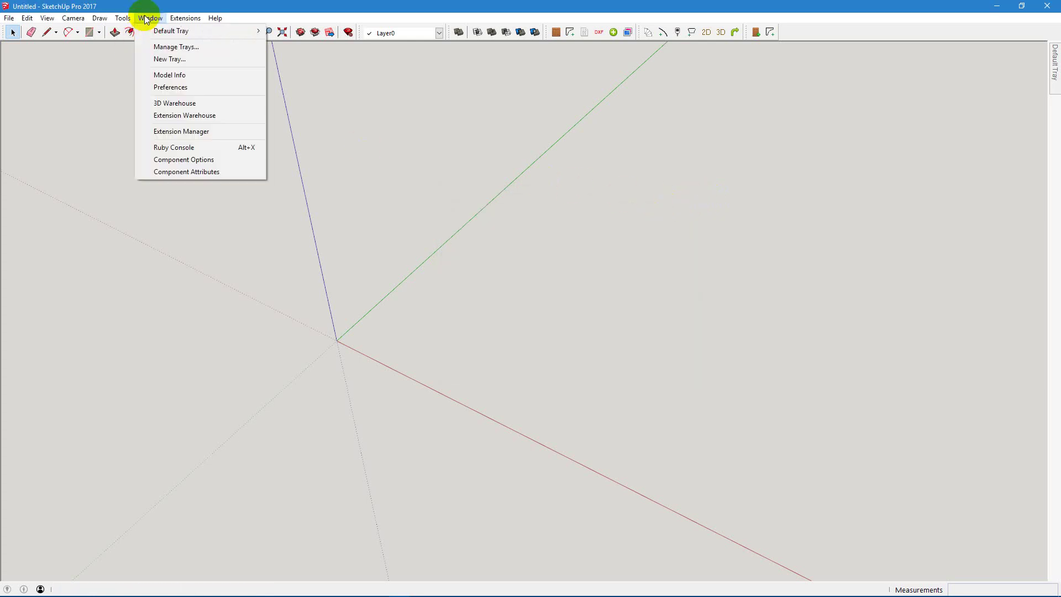
pyautogui.click(174, 86)
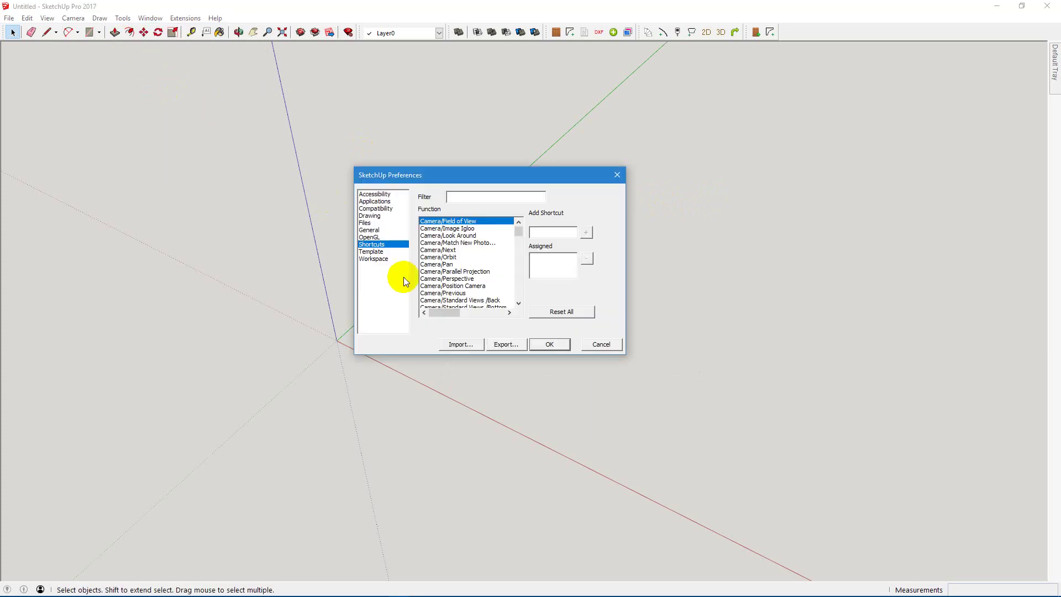
pyautogui.click(462, 197)
pyautogui.write('edit cab')
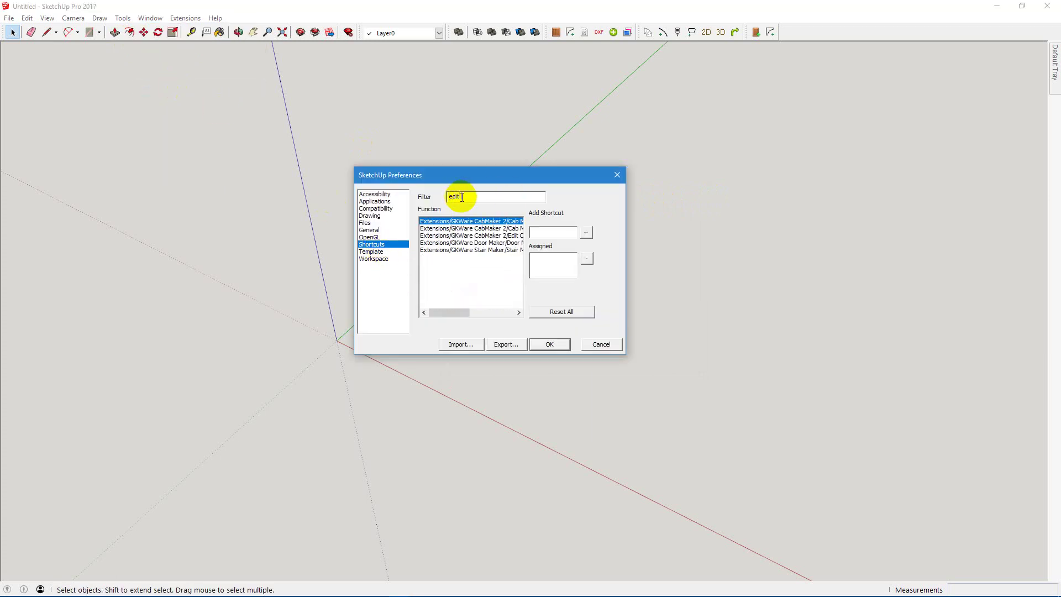
pyautogui.click(544, 231)
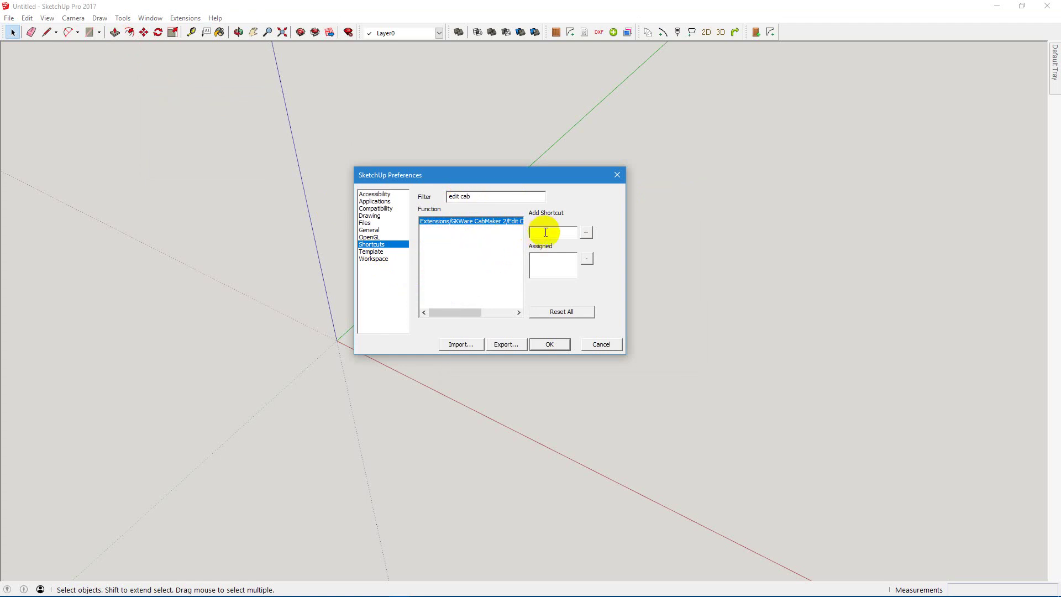
pyautogui.press('shift')
pyautogui.doubleClick(528, 233)
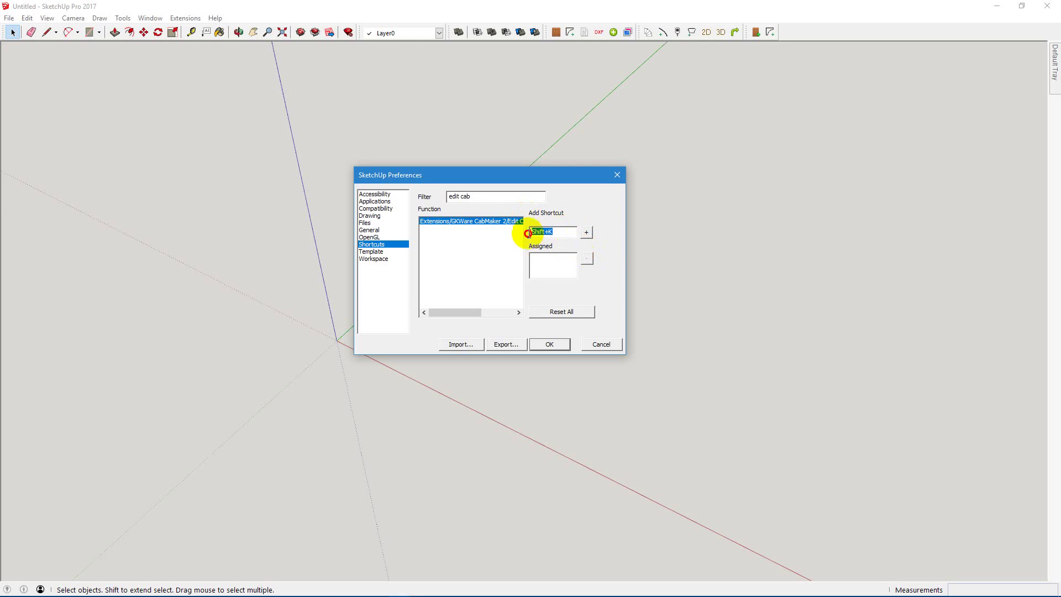
pyautogui.press('k')
pyautogui.click(586, 232)
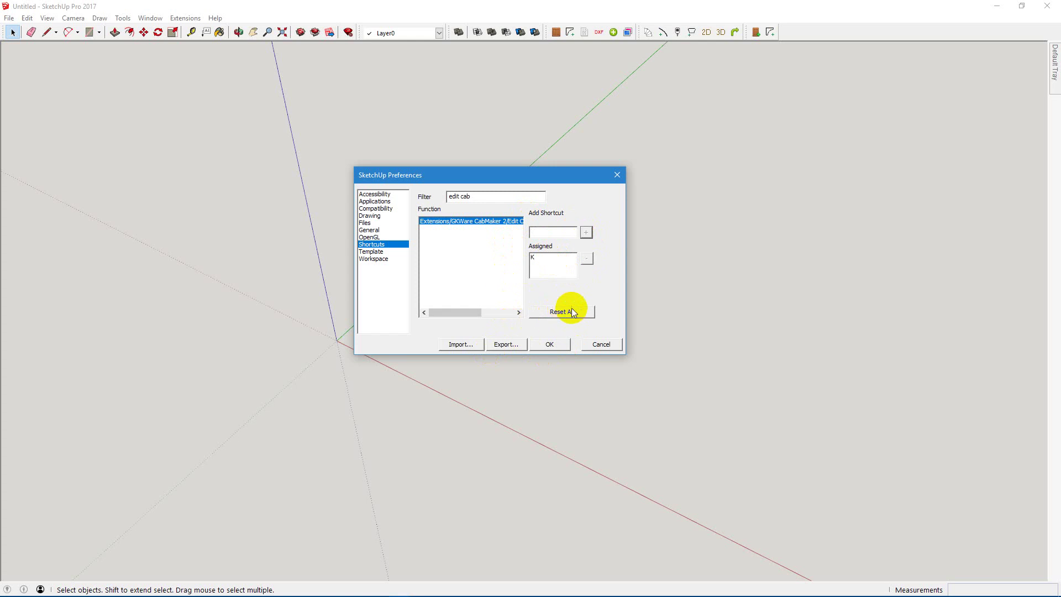
# - Assign I as the Tools/Interact shortcut, confirm Preferences, and verify it in the Tools menu
pyautogui.click(551, 344)
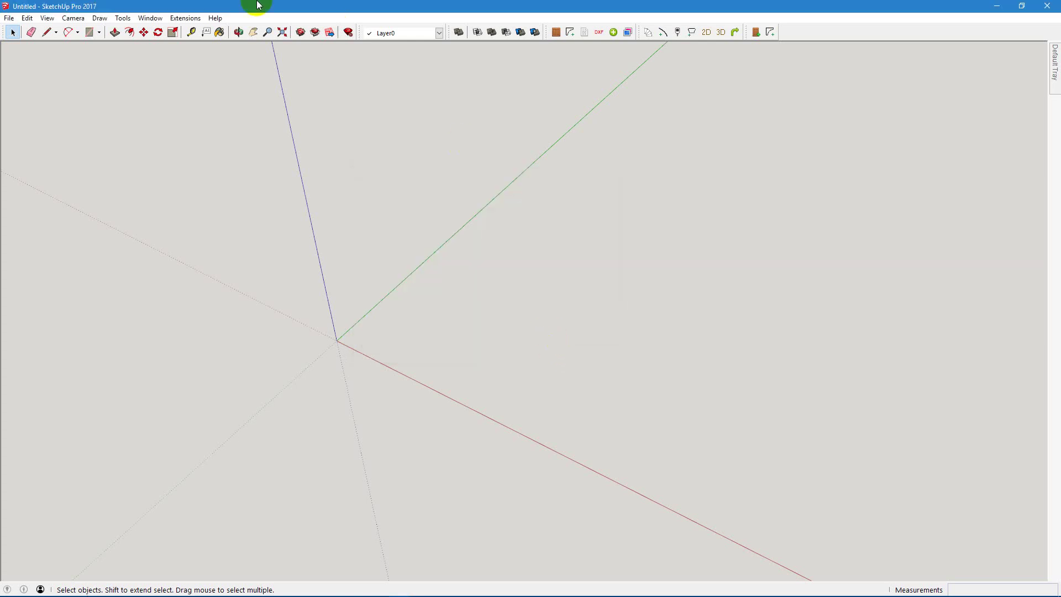
pyautogui.click(185, 18)
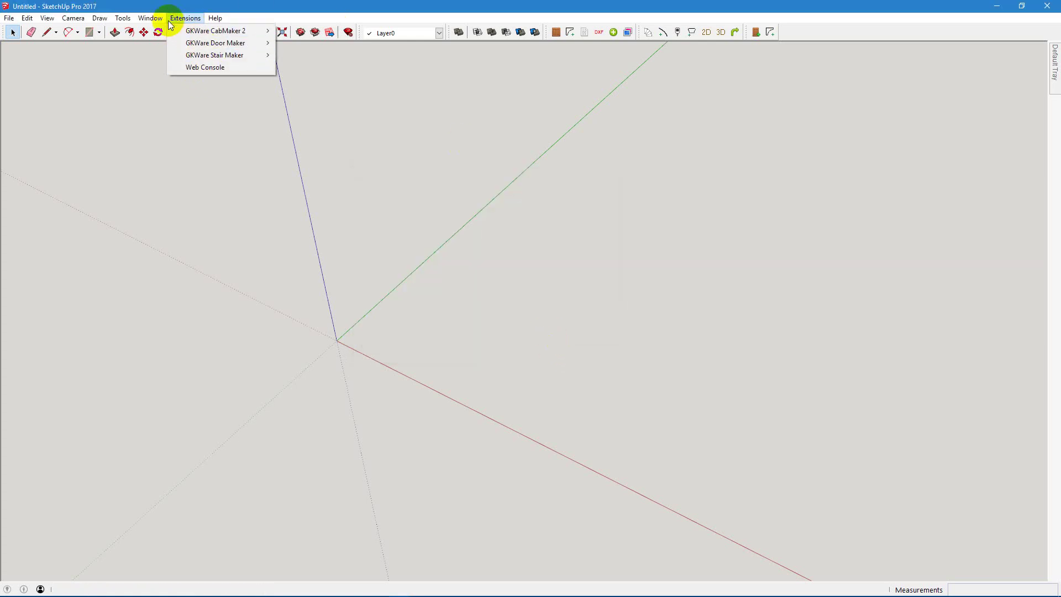
pyautogui.moveTo(150, 18)
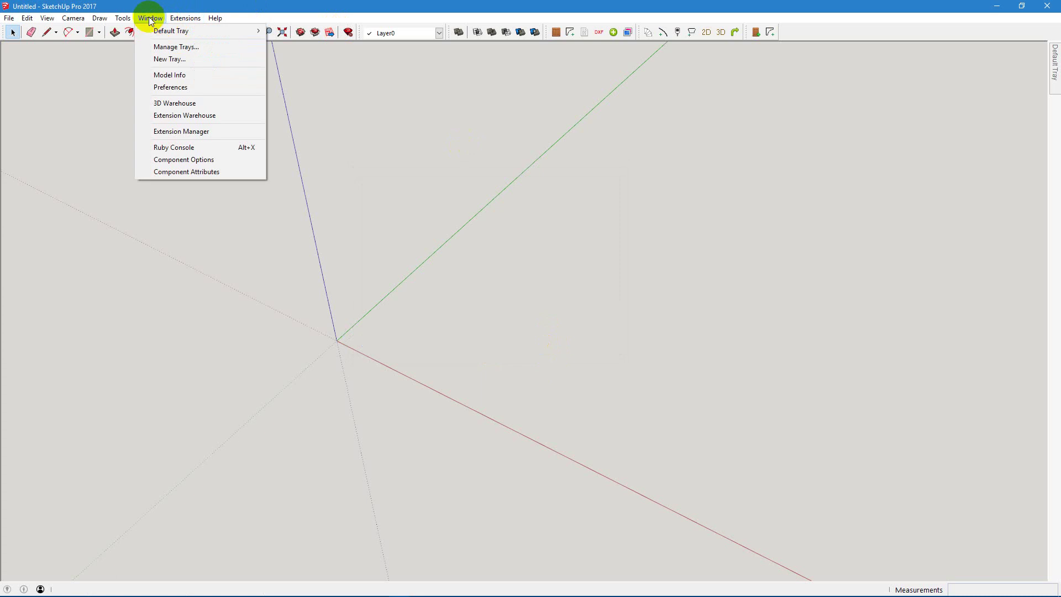
pyautogui.click(170, 87)
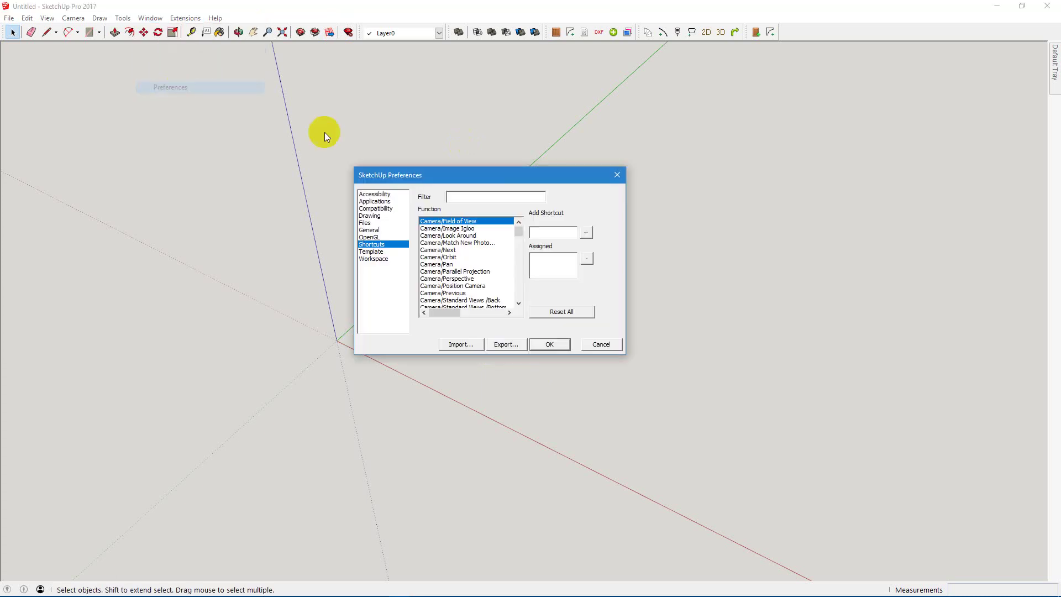
pyautogui.click(480, 197)
pyautogui.write('interact')
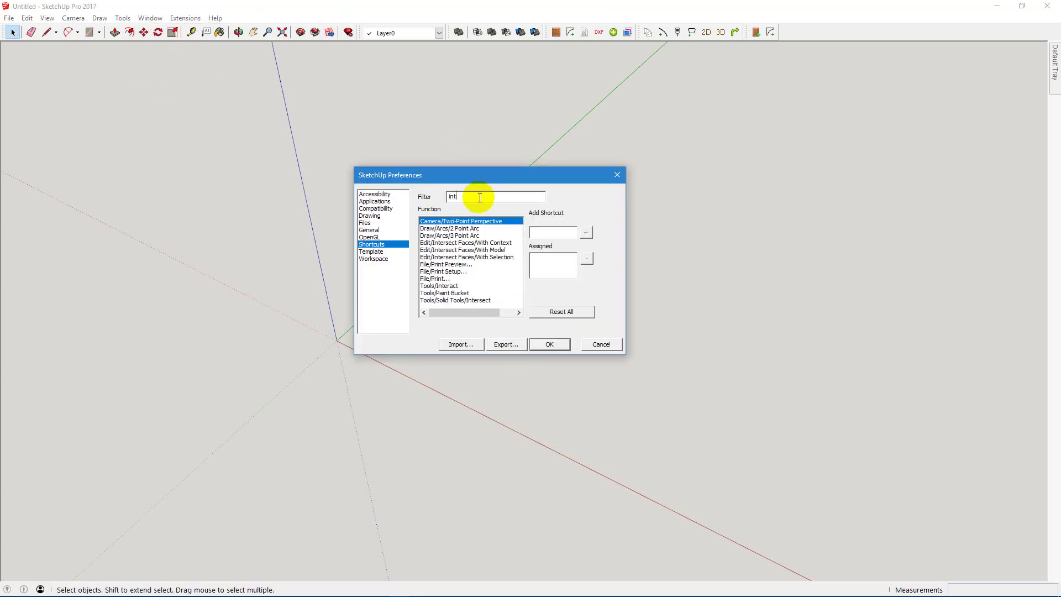
pyautogui.click(549, 232)
pyautogui.press('i')
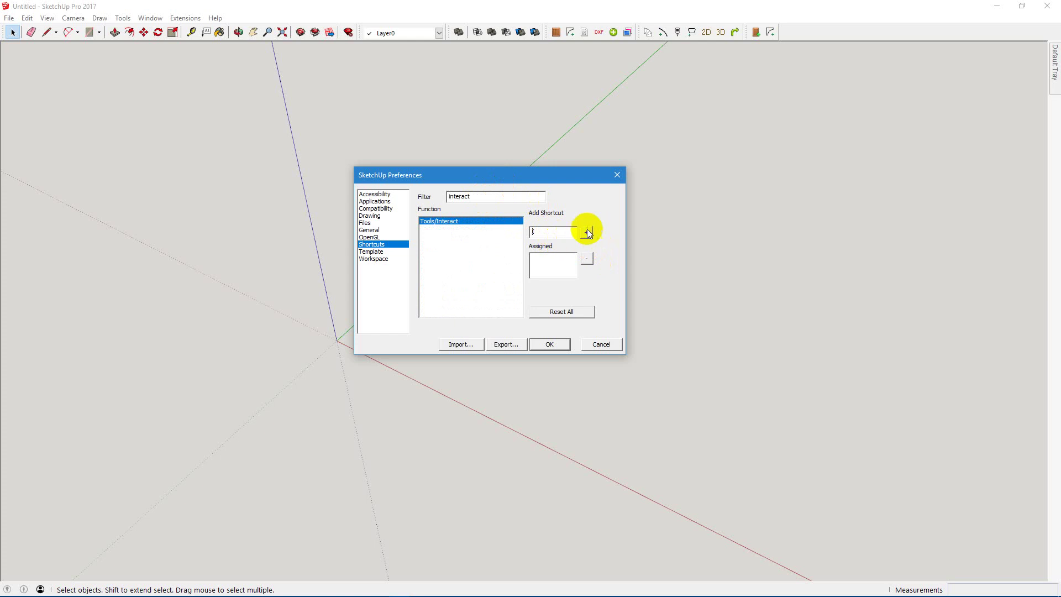
pyautogui.click(586, 232)
pyautogui.click(549, 346)
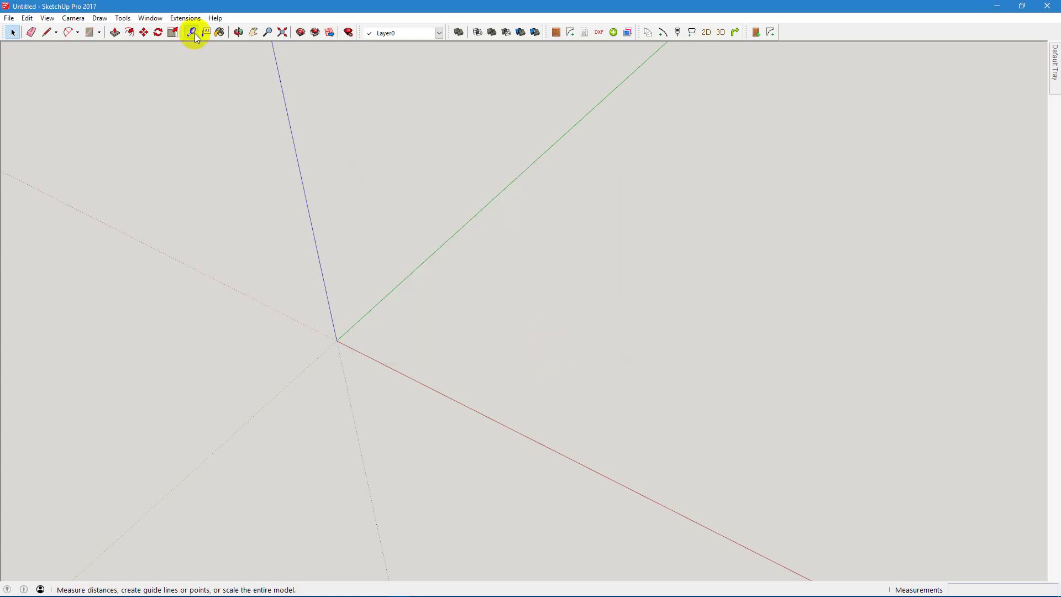
pyautogui.click(123, 18)
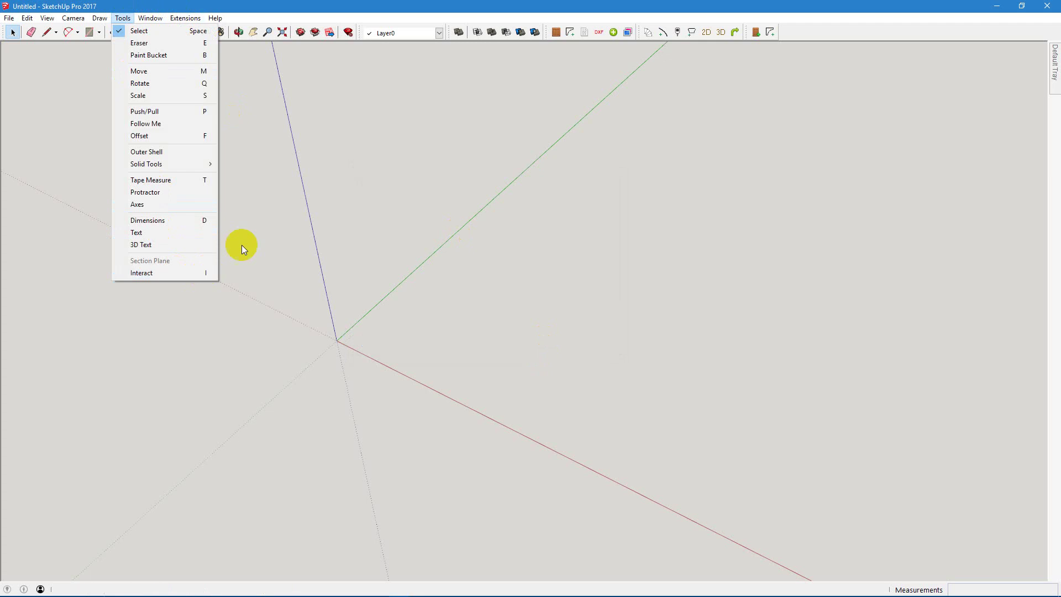
pyautogui.click(281, 222)
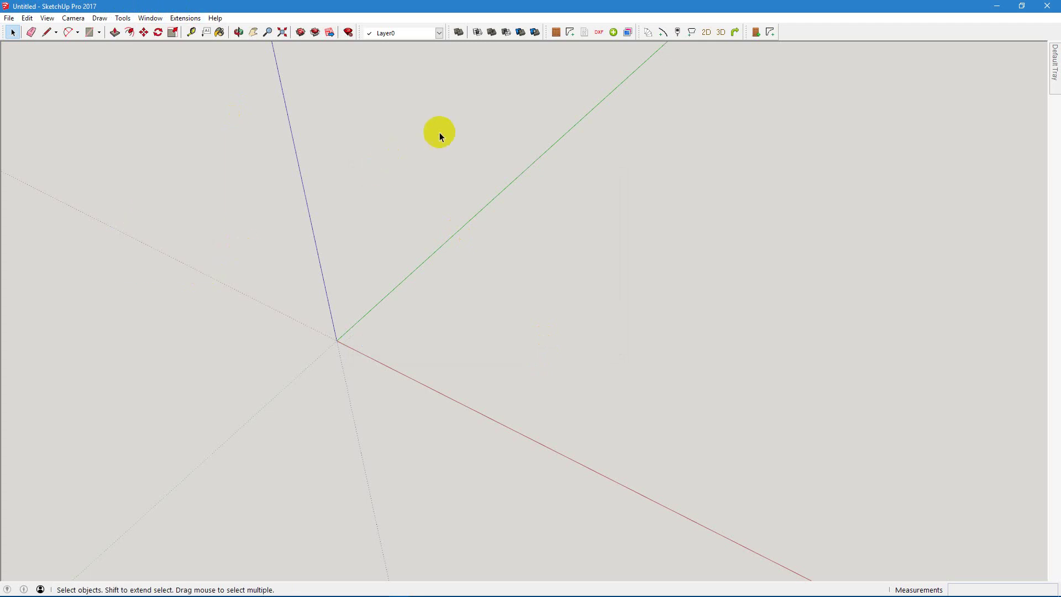
pyautogui.click(26, 19)
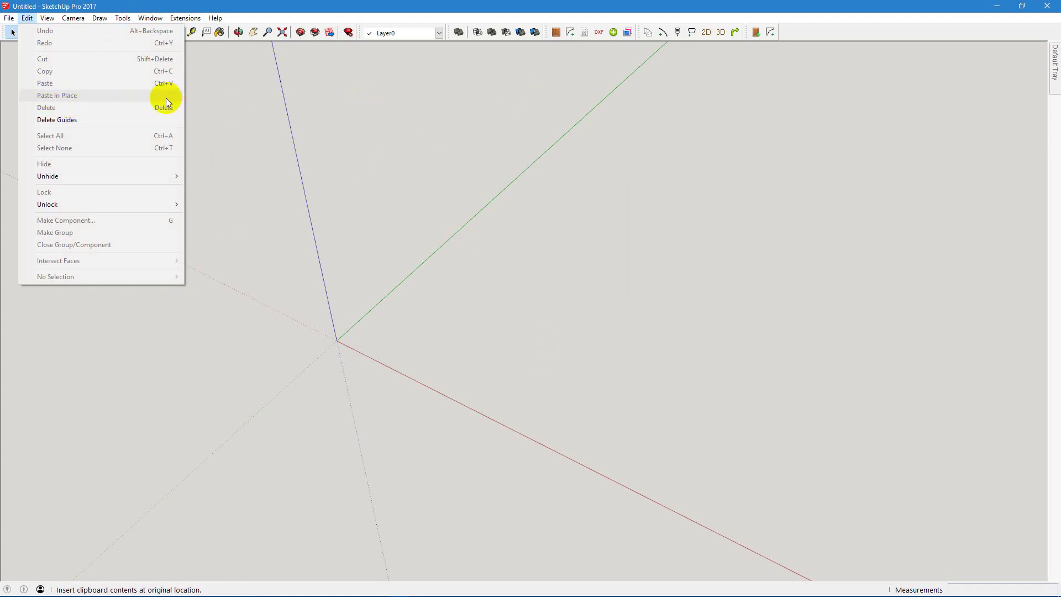
pyautogui.click(315, 131)
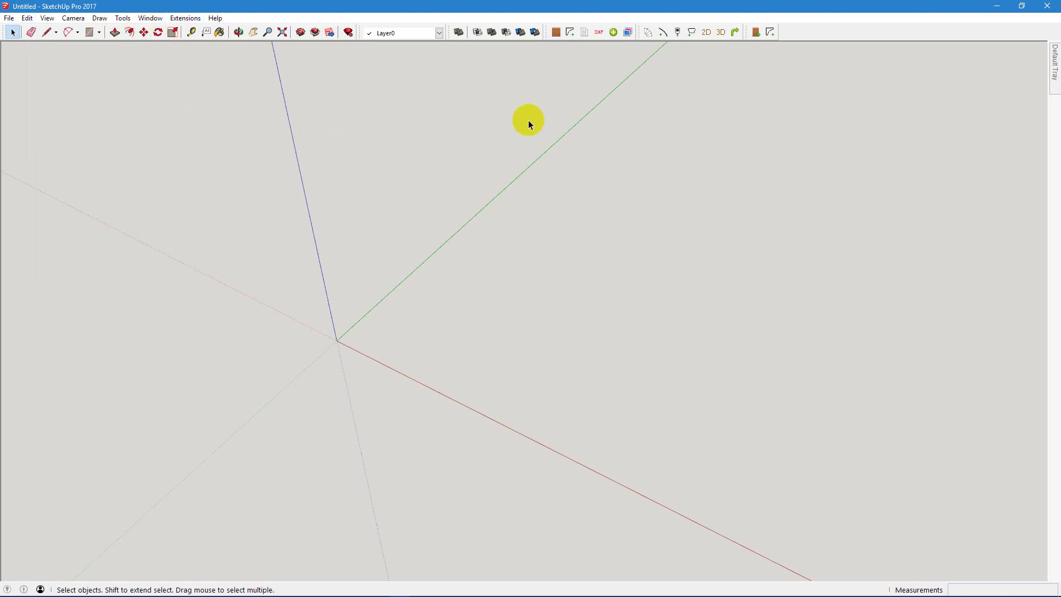
# - Open Cab Maker 2 - Edit Config from the Extensions menu and expand the Filter dropdown
pyautogui.click(185, 17)
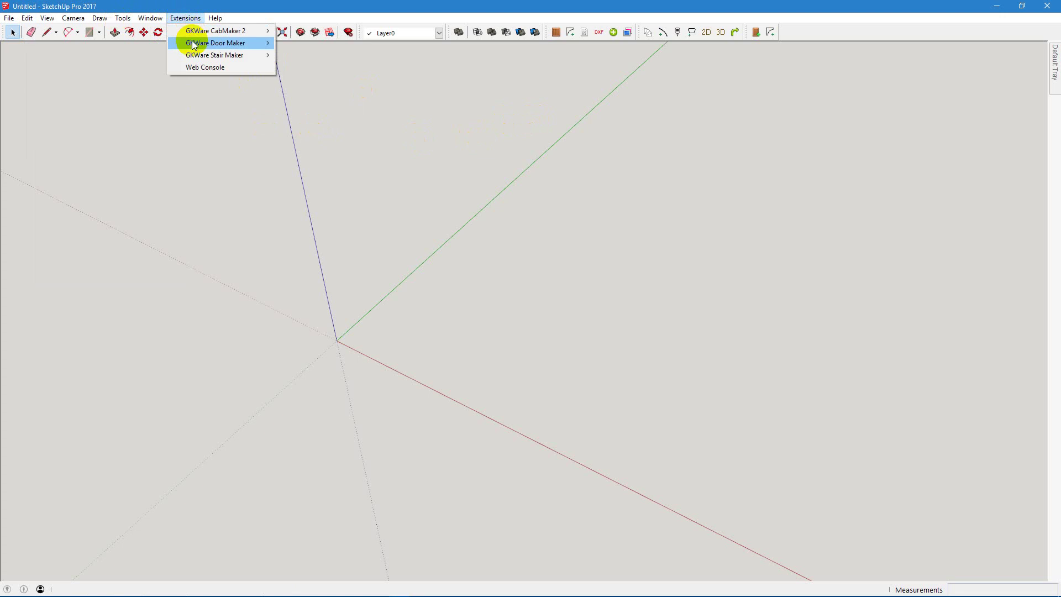
pyautogui.moveTo(221, 31)
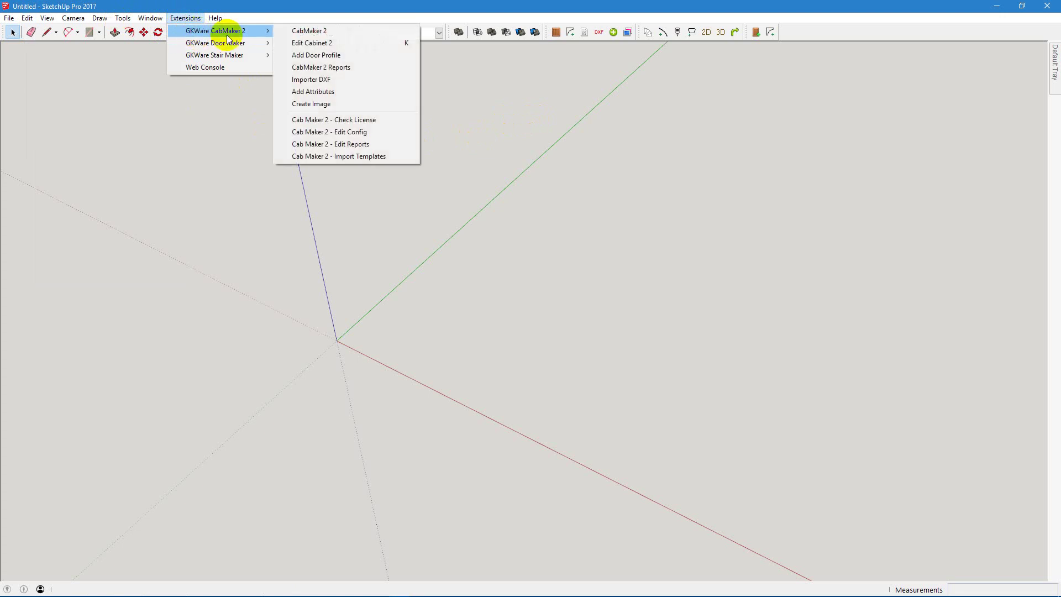
pyautogui.click(344, 132)
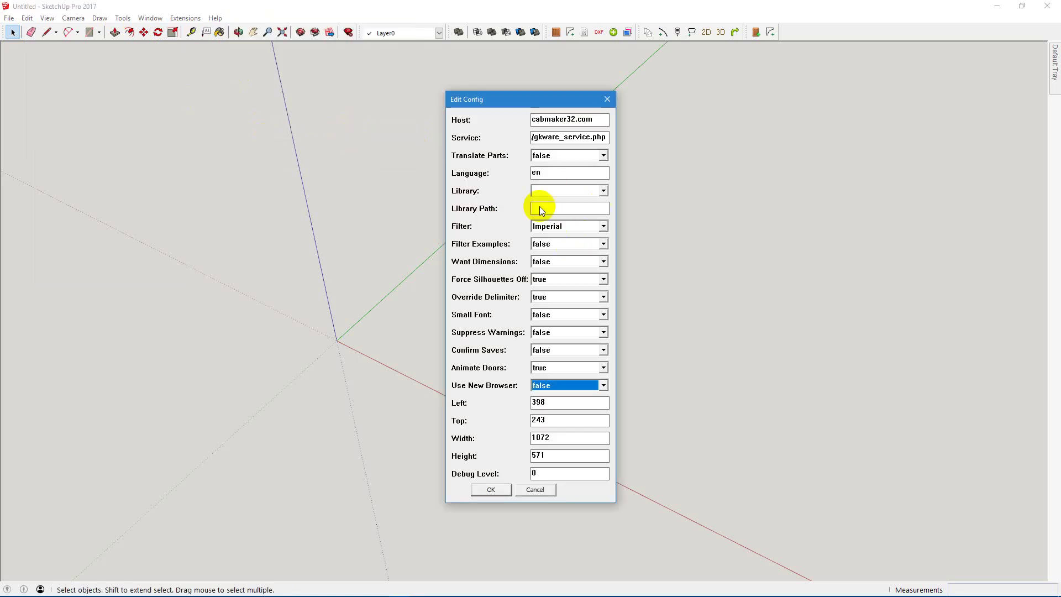
pyautogui.click(550, 173)
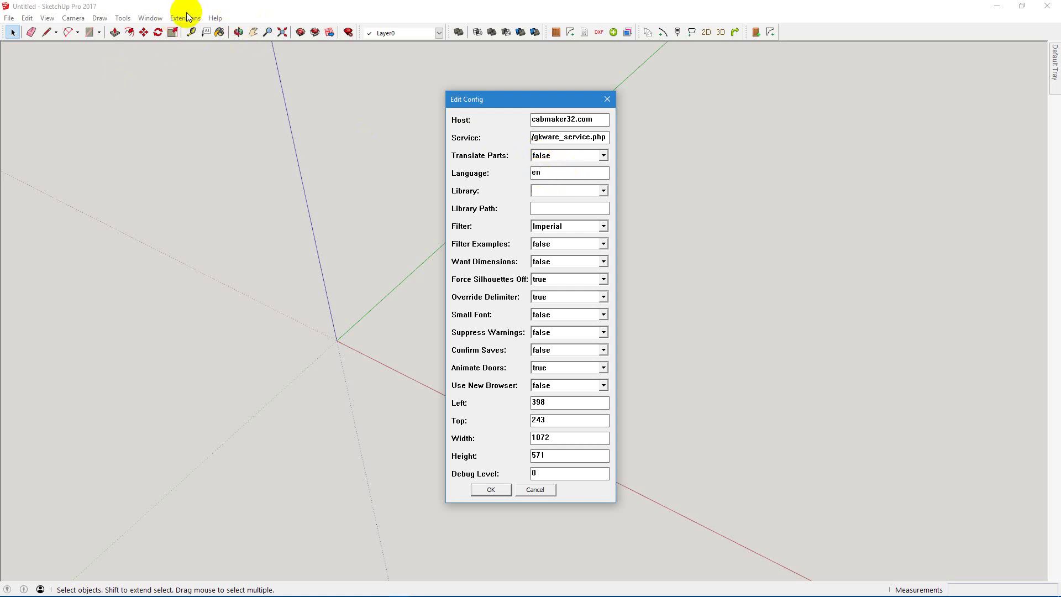
pyautogui.click(566, 229)
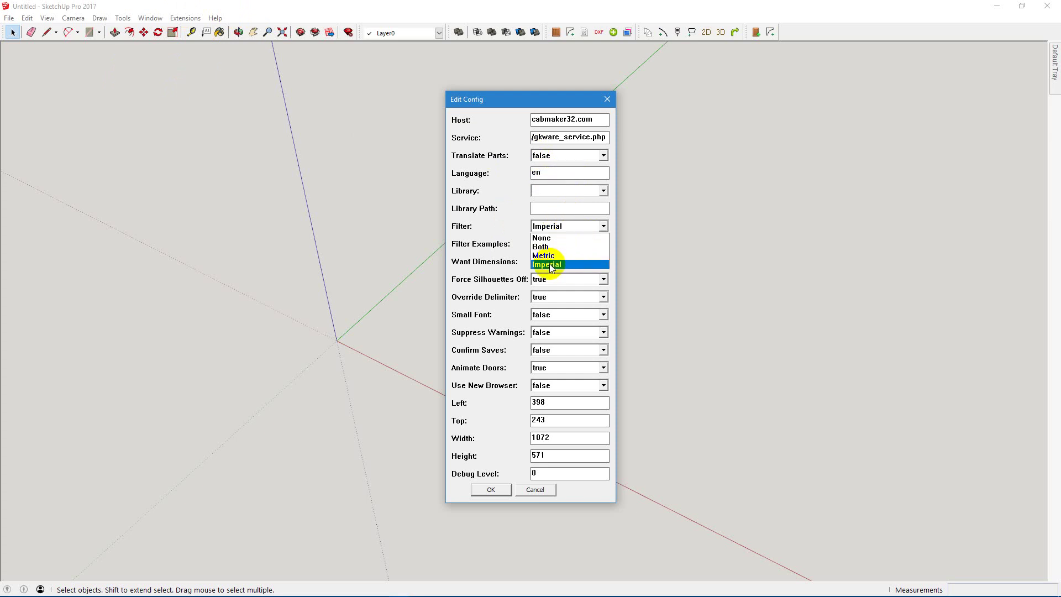
# - Choose Imperial for Filter and keep Animate Doors set to true
pyautogui.click(550, 265)
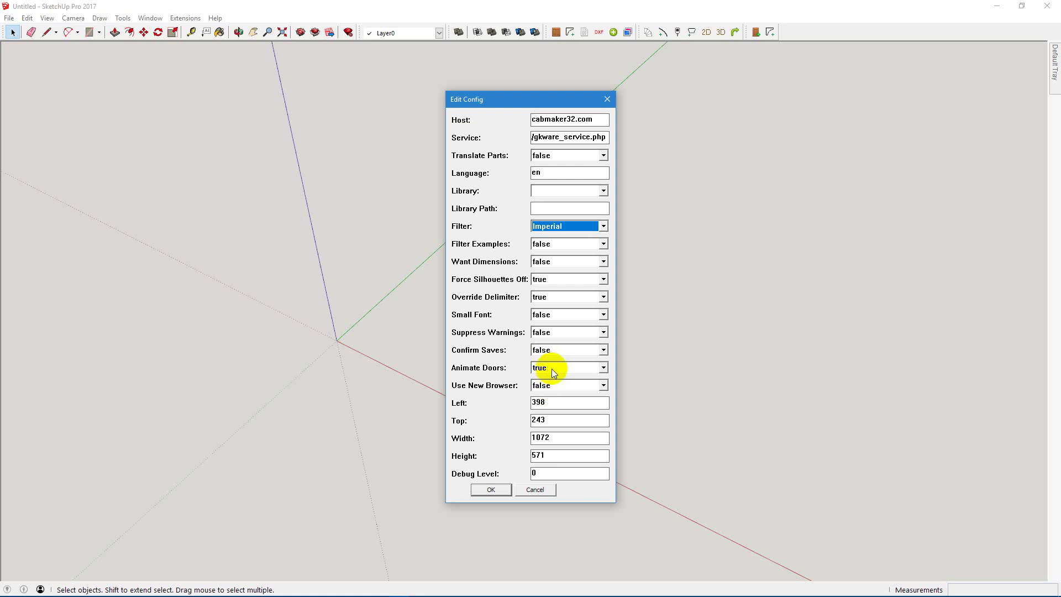
pyautogui.click(554, 368)
pyautogui.click(551, 370)
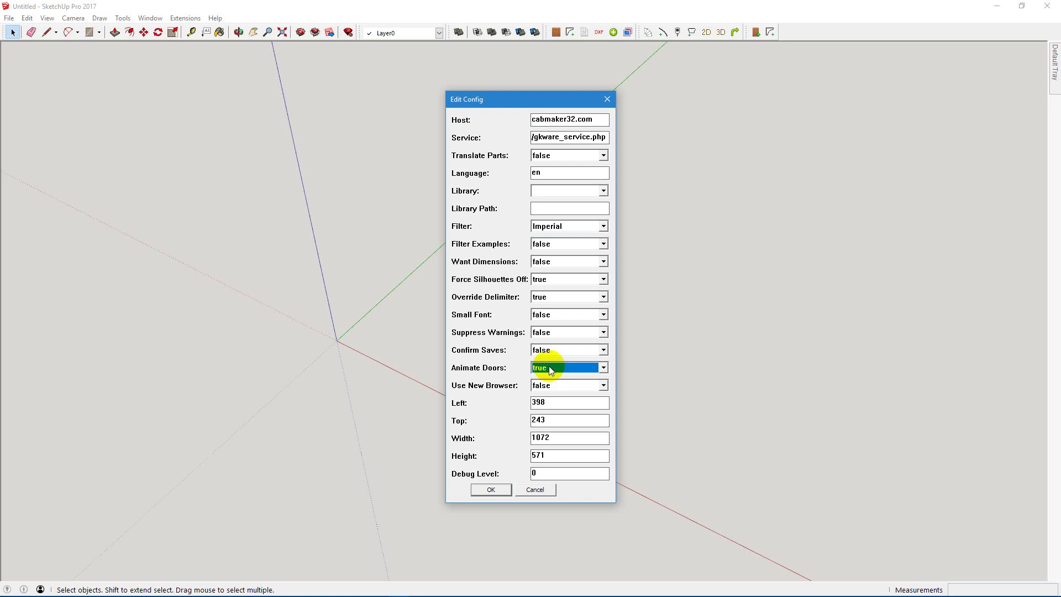
# - Save the config and place the 900-wide sink cabinet from the origin along the red axis
pyautogui.click(491, 490)
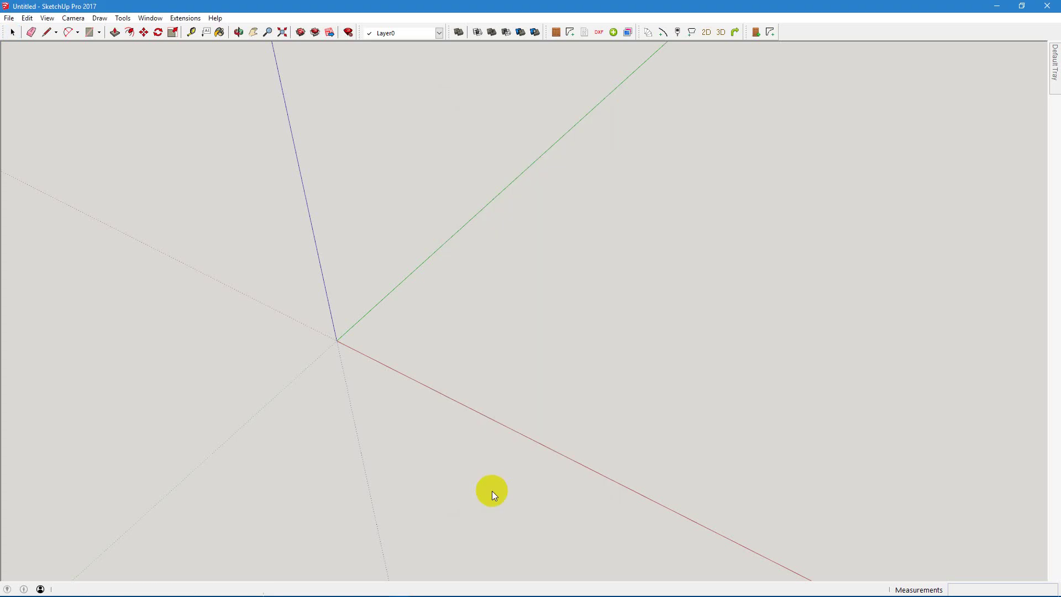
pyautogui.click(546, 33)
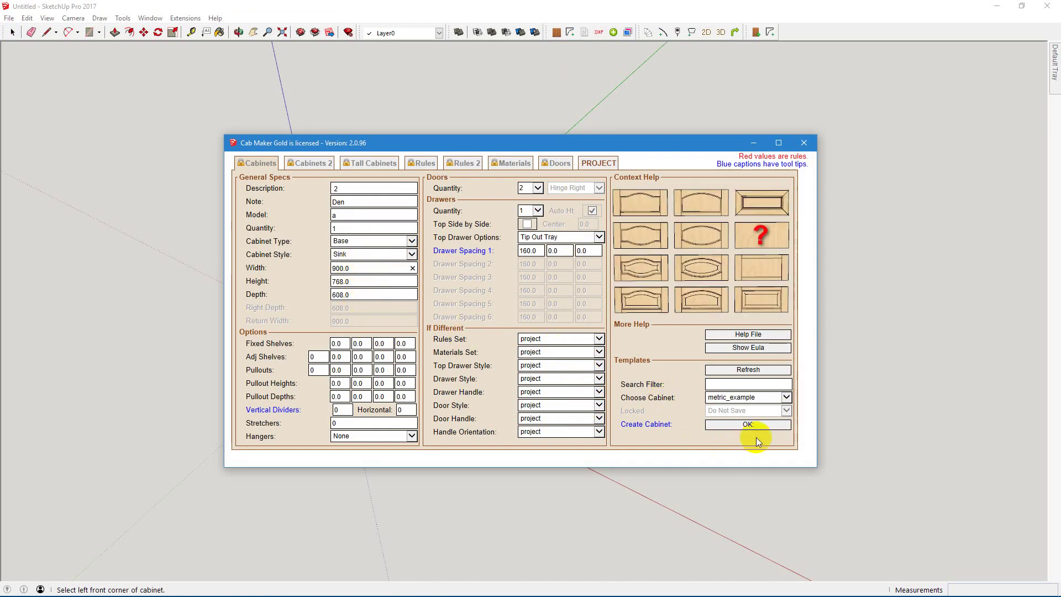
pyautogui.click(746, 424)
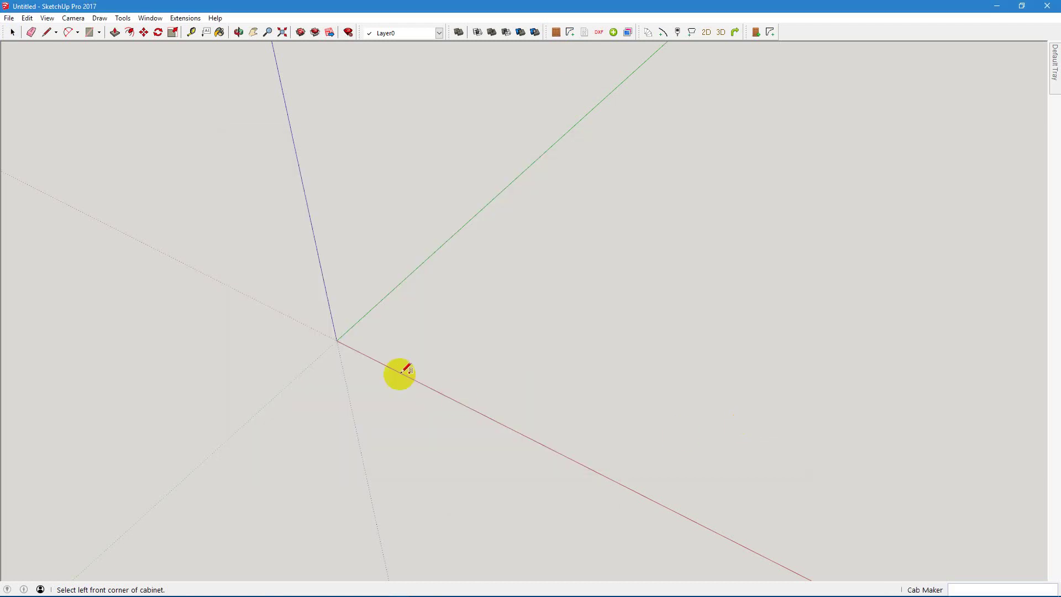
pyautogui.click(336, 341)
pyautogui.click(501, 420)
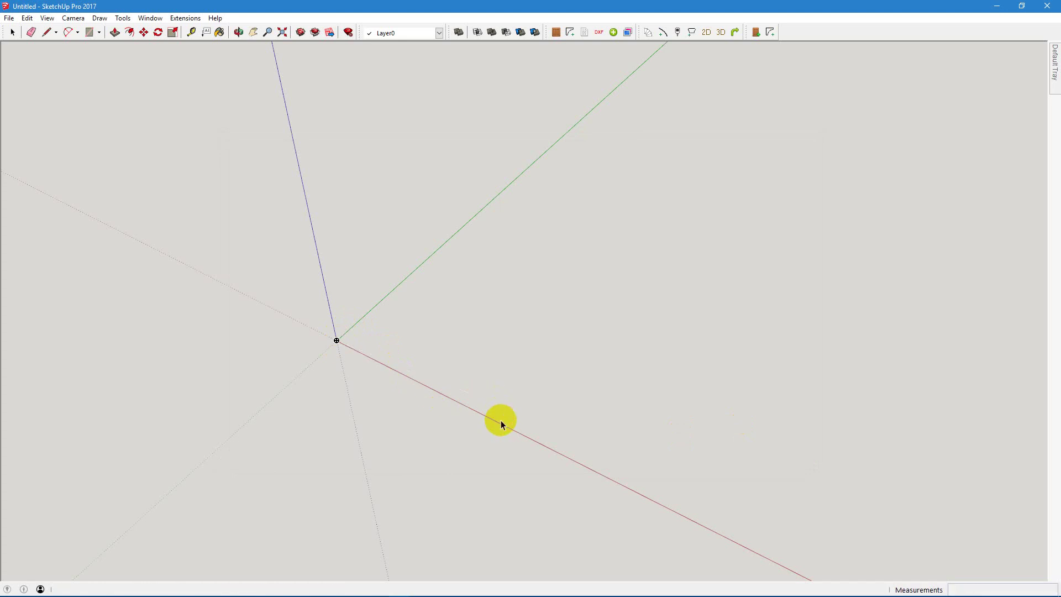
# - View the cabinet from the front and test the tip-out tray and doors with Interact
pyautogui.moveTo(307, 448); pyautogui.dragTo(494, 354, button='middle')
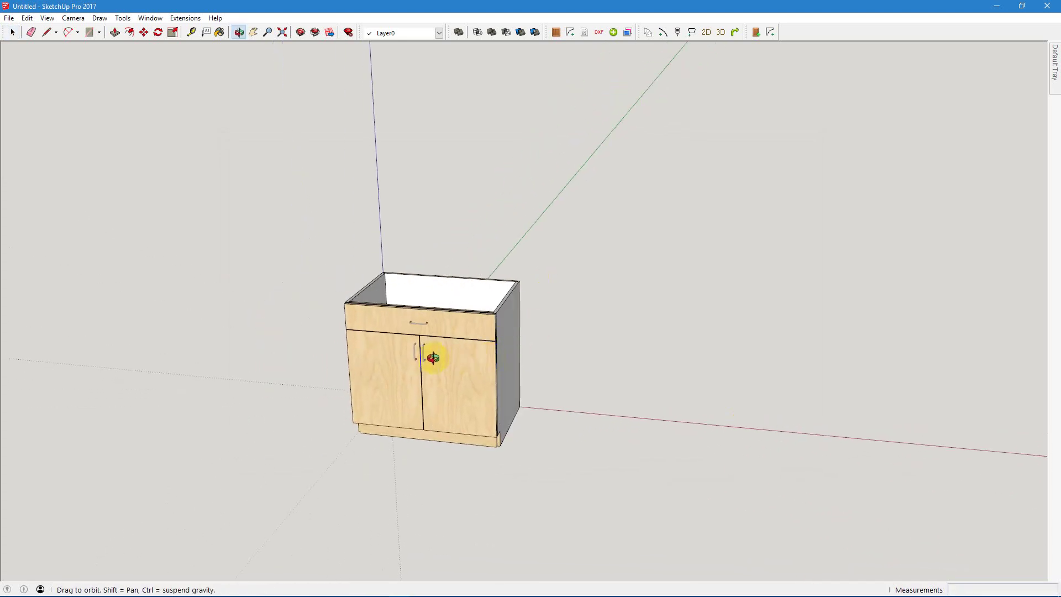
pyautogui.click(440, 316)
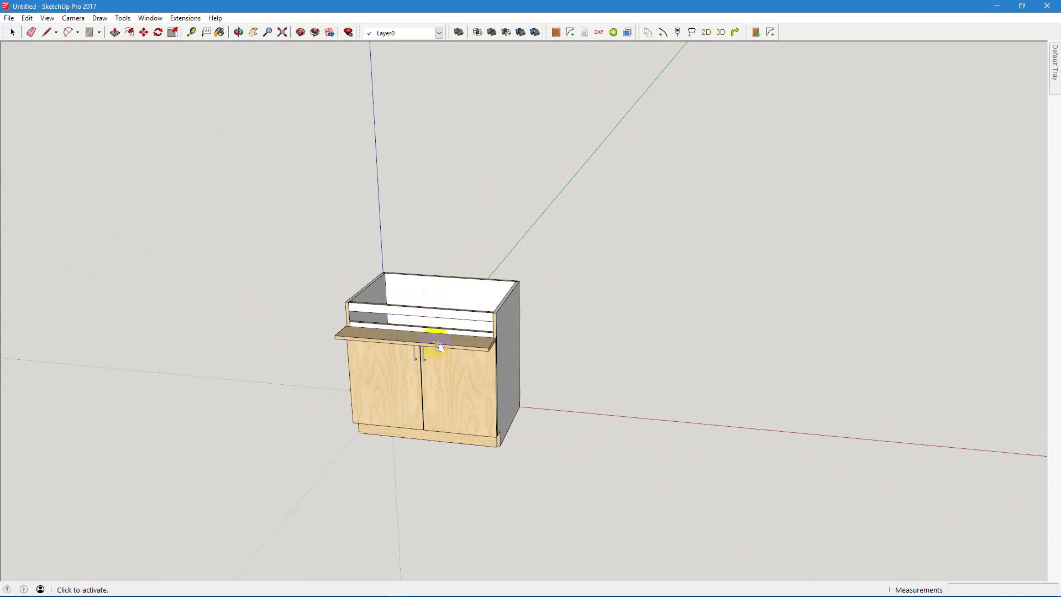
pyautogui.click(439, 339)
pyautogui.click(417, 376)
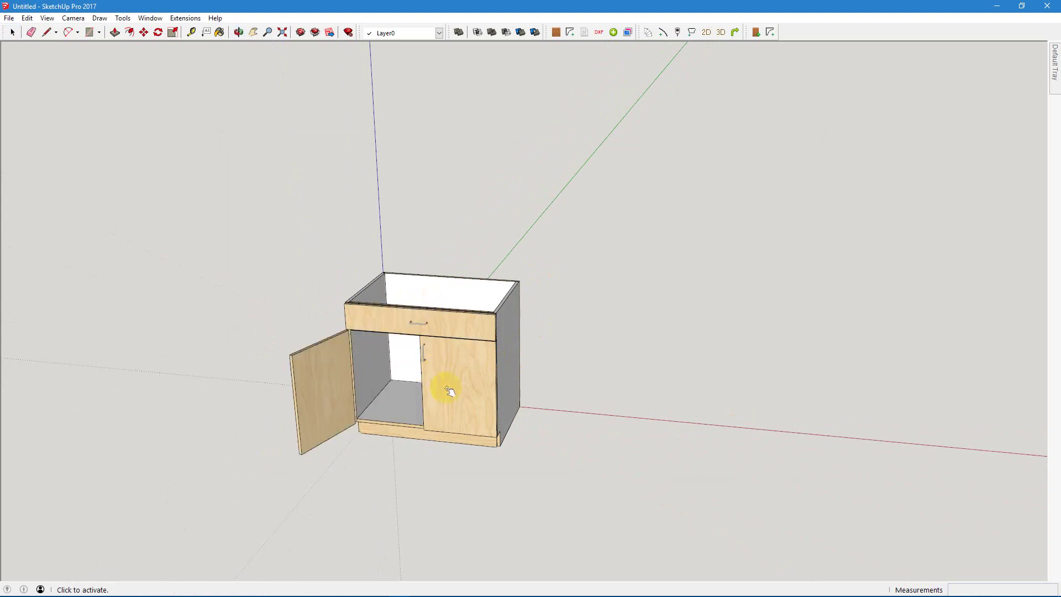
pyautogui.click(447, 386)
pyautogui.click(506, 407)
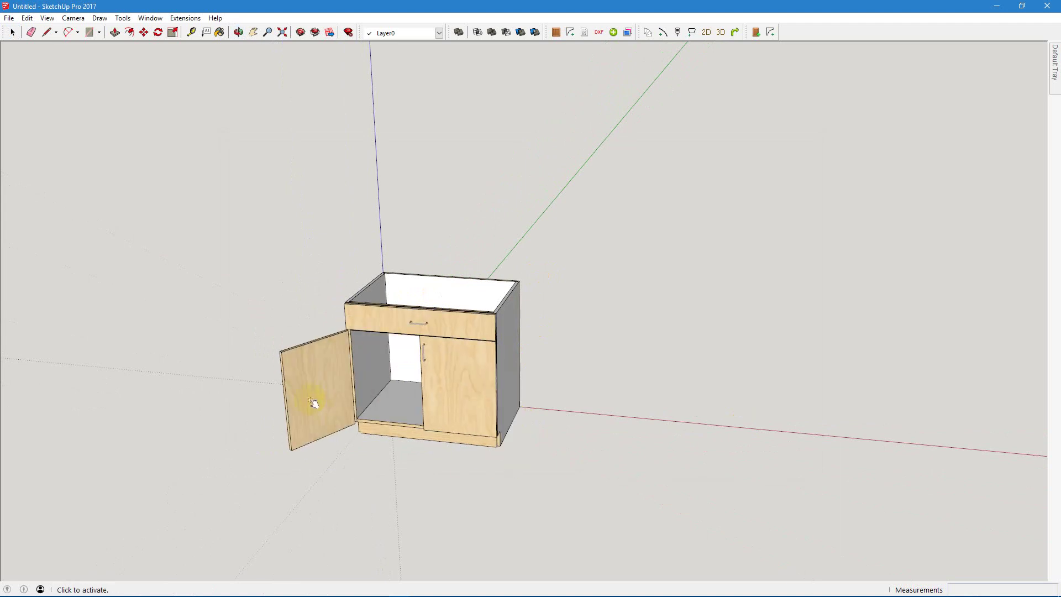